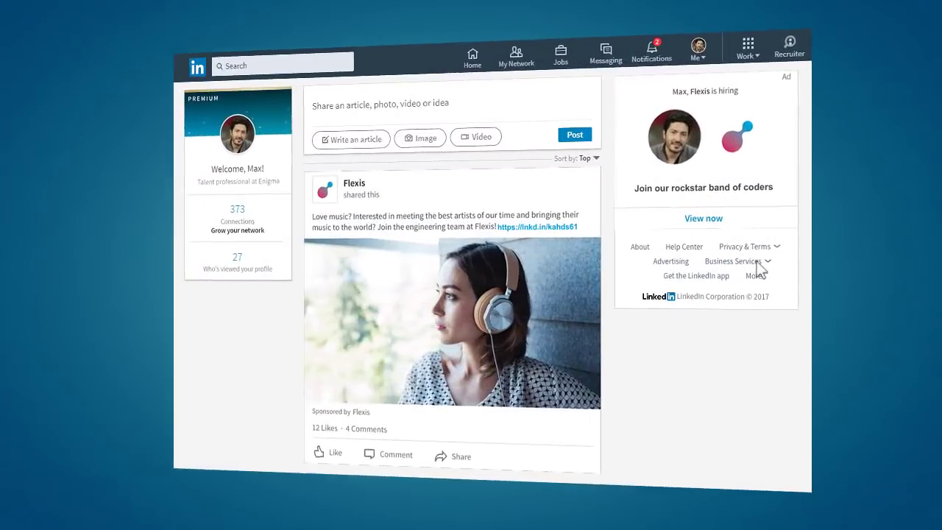
Step: Open the Flexis company page's admin view and start a new landing page in Pipeline Builder
{"action": "left_click", "coordinate": [711, 219]}
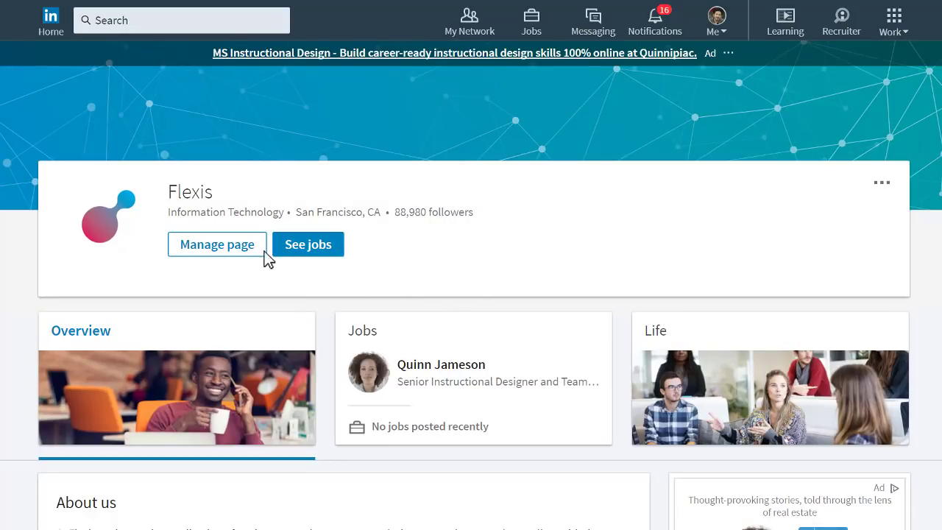
{"action": "left_click", "coordinate": [217, 245]}
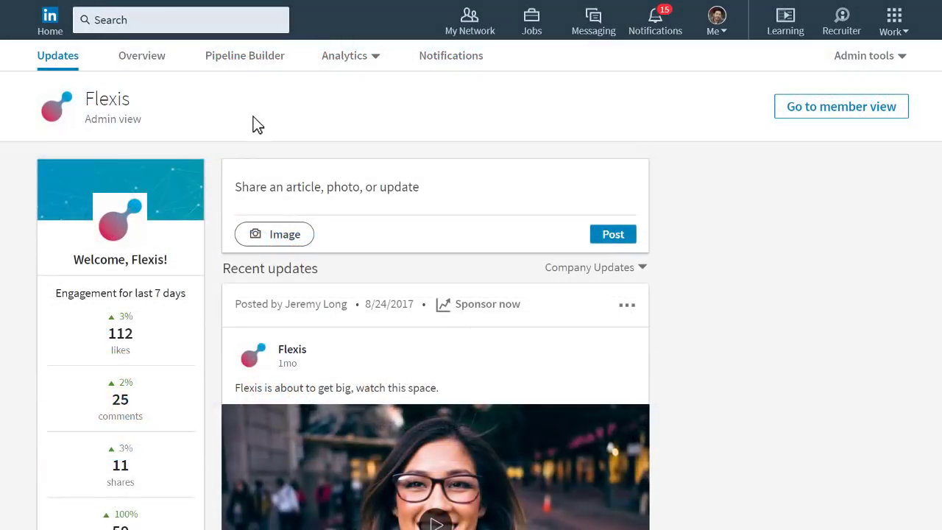
{"action": "left_click", "coordinate": [261, 66]}
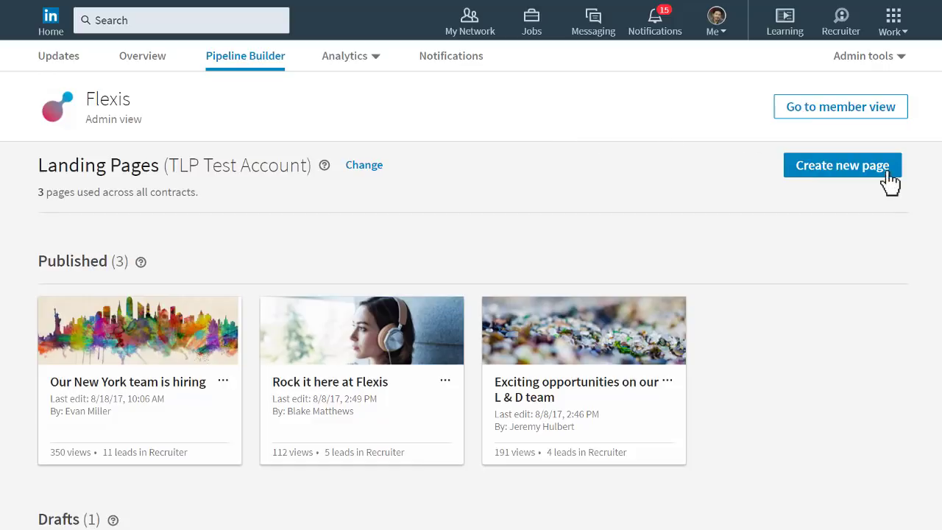
{"action": "left_click", "coordinate": [843, 166]}
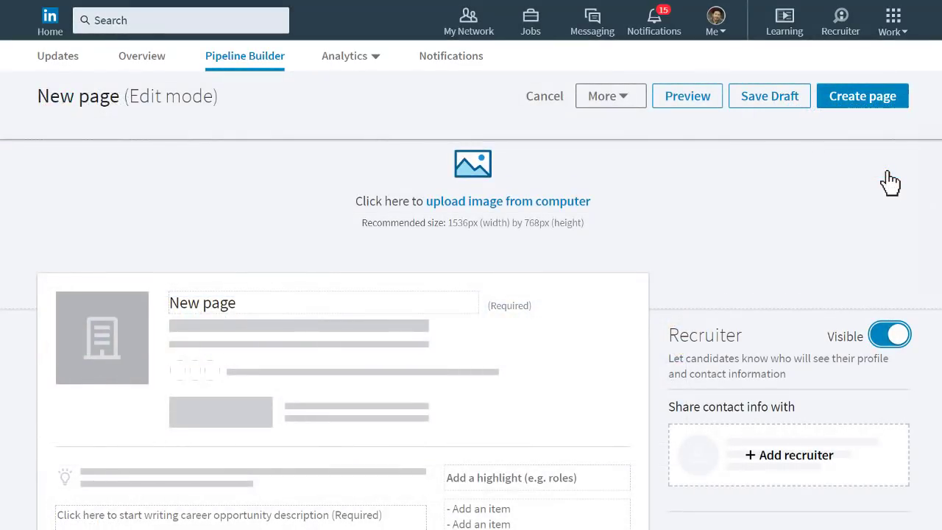
Step: Upload a banner image from the computer and title the landing page "Join our band of rockstar coders"
{"action": "left_click", "coordinate": [545, 214]}
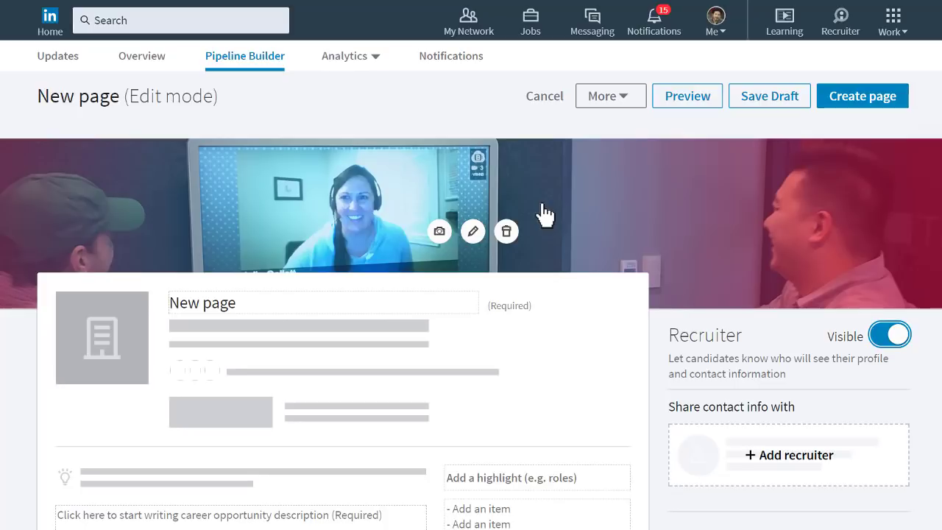
{"action": "left_click", "coordinate": [177, 304]}
{"action": "type", "text": "Join our band of rockstar coders"}
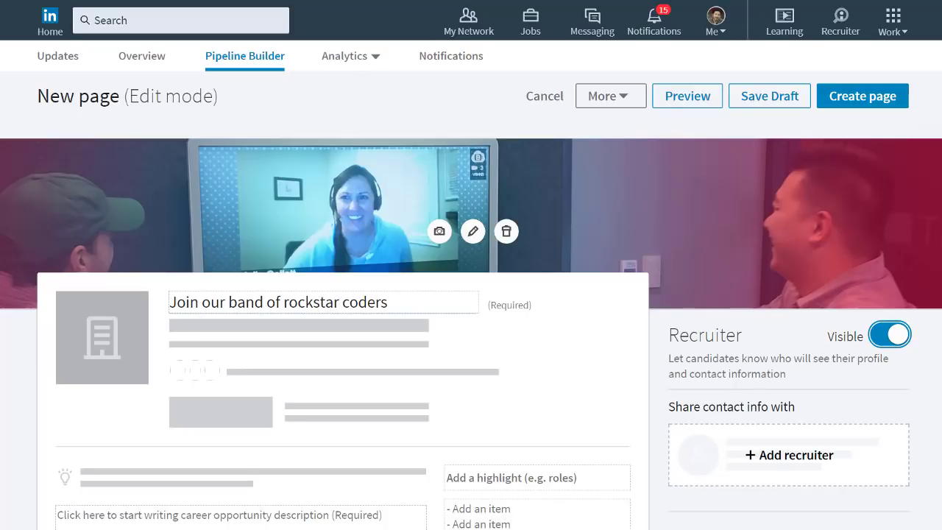
Step: Switch the Company description section of the landing page to hidden and back to visible
{"action": "scroll", "coordinate": [471, 265], "scroll_direction": "down", "scroll_amount": 5}
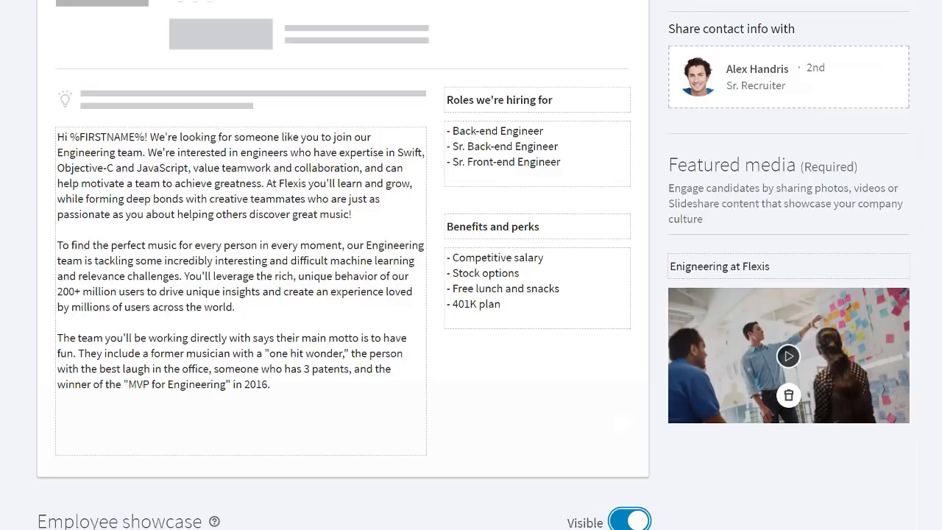
{"action": "scroll", "coordinate": [472, 265], "scroll_direction": "down", "scroll_amount": 7}
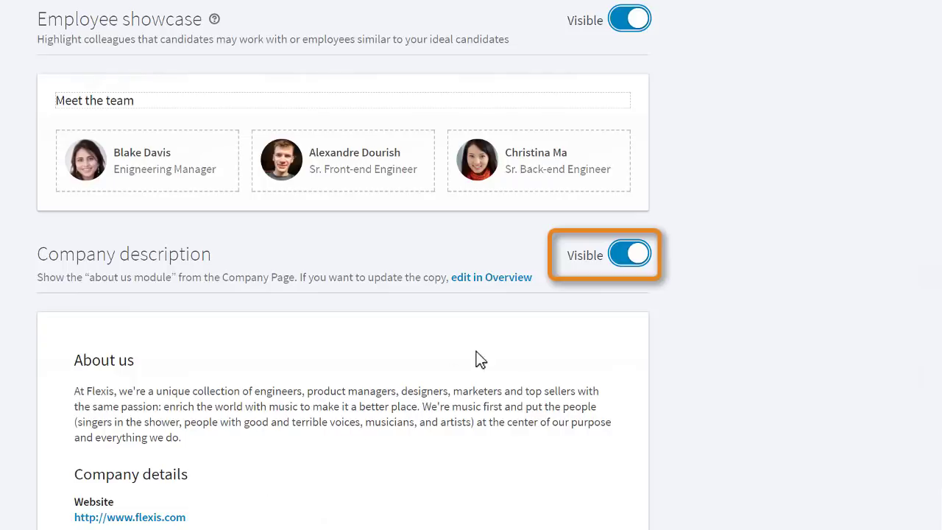
{"action": "left_click", "coordinate": [635, 257]}
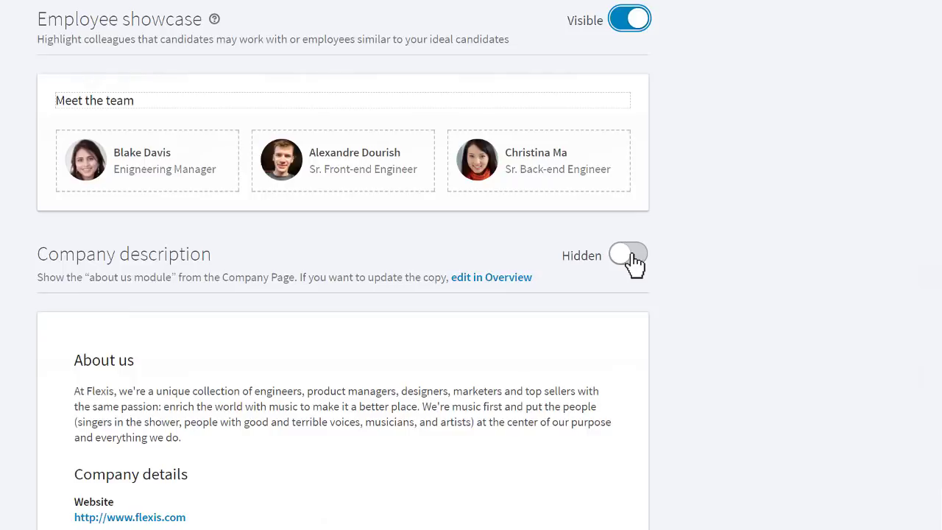
{"action": "left_click", "coordinate": [630, 257]}
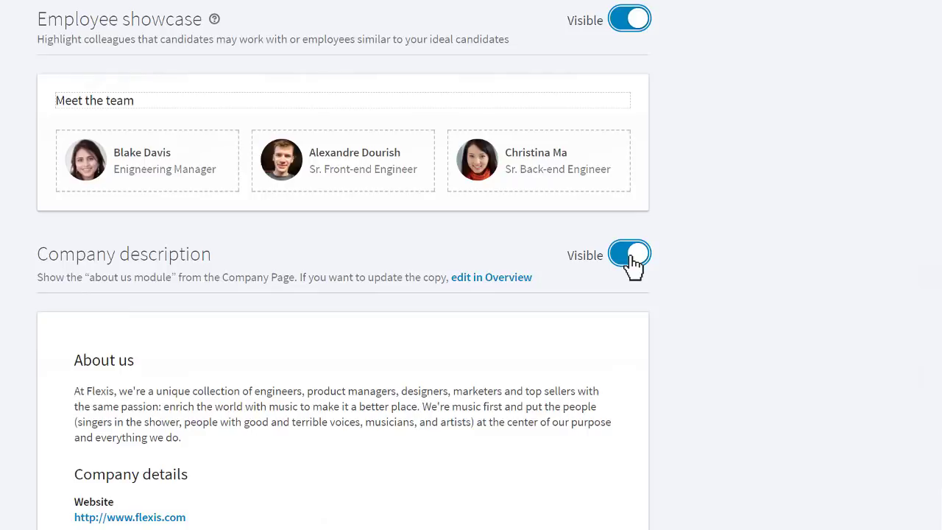
Step: Create the landing page with a Recruiter campaign folder named "Software Engineers at Flexis"
{"action": "scroll", "coordinate": [633, 265], "scroll_direction": "up", "scroll_amount": 10}
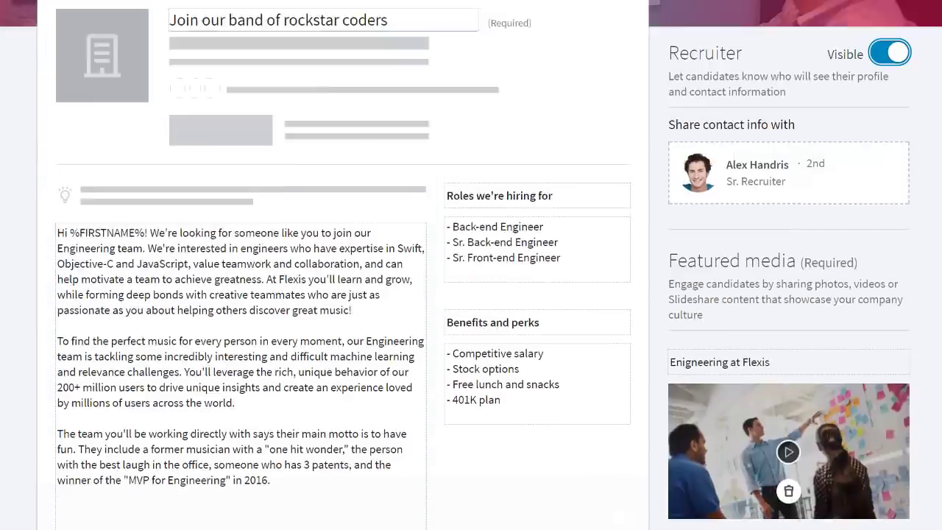
{"action": "scroll", "coordinate": [471, 265], "scroll_direction": "up", "scroll_amount": 4}
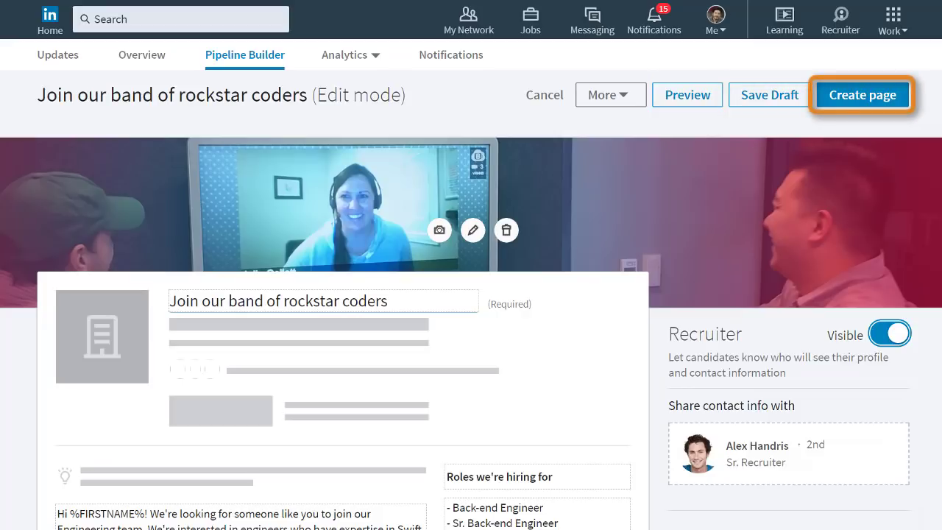
{"action": "left_click", "coordinate": [896, 99]}
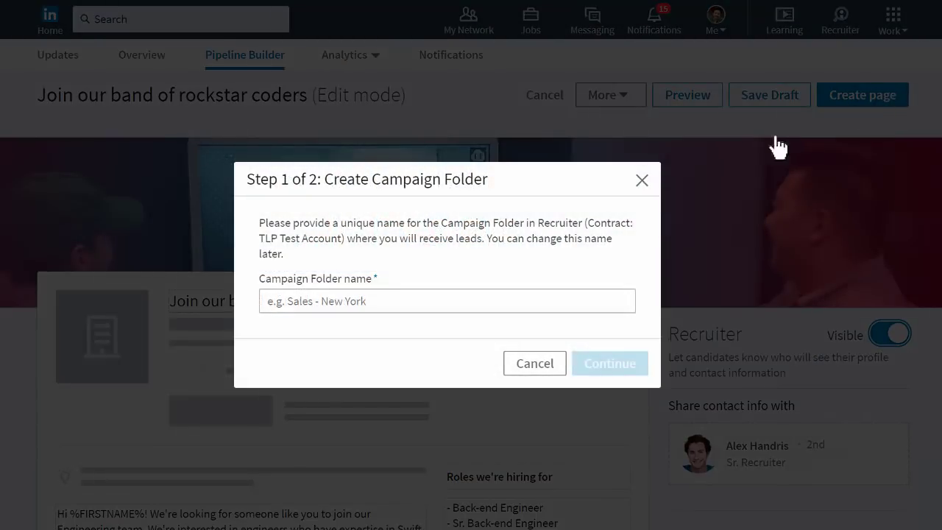
{"action": "left_click", "coordinate": [286, 302]}
{"action": "type", "text": "Software Engineers at Flex"}
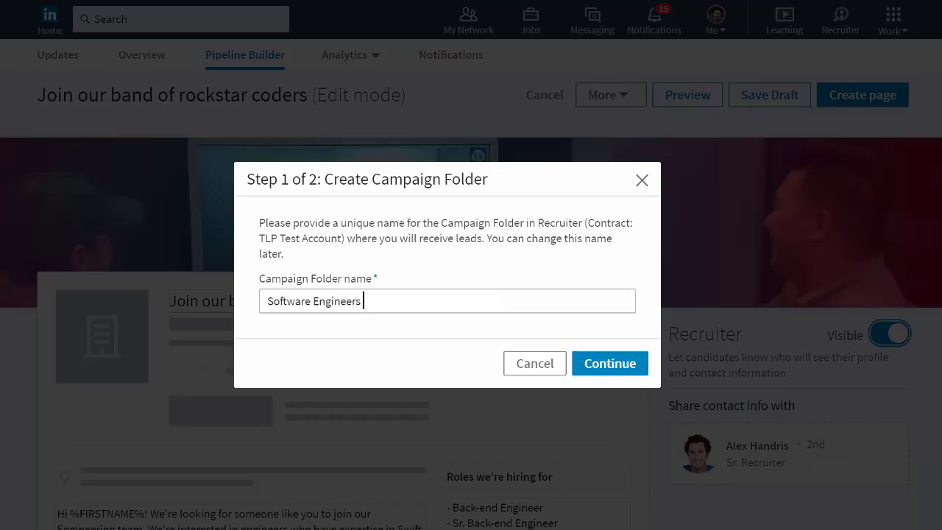
{"action": "type", "text": "is"}
{"action": "left_click", "coordinate": [621, 366]}
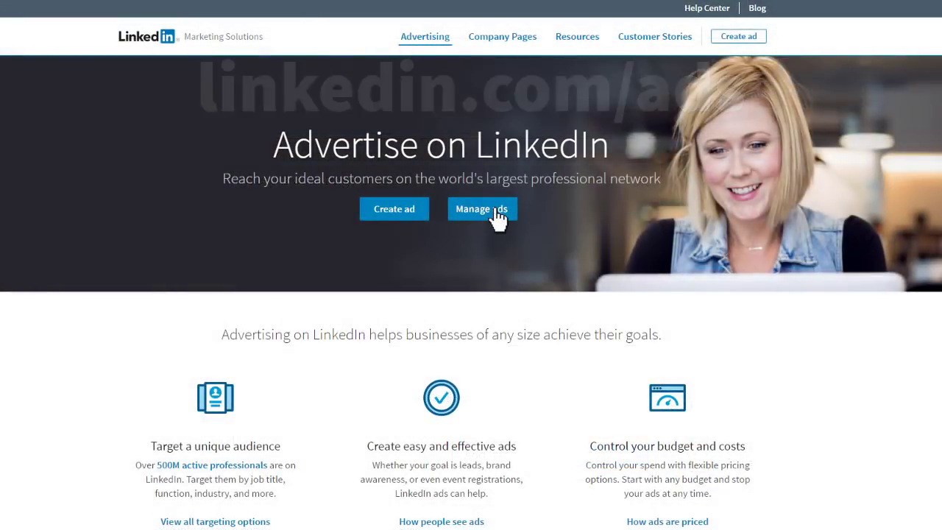
Step: Switch to Campaign Manager, open the SU_LTS_Flexis_1 ad account and start a new Sponsored Content campaign
{"action": "left_click", "coordinate": [481, 209]}
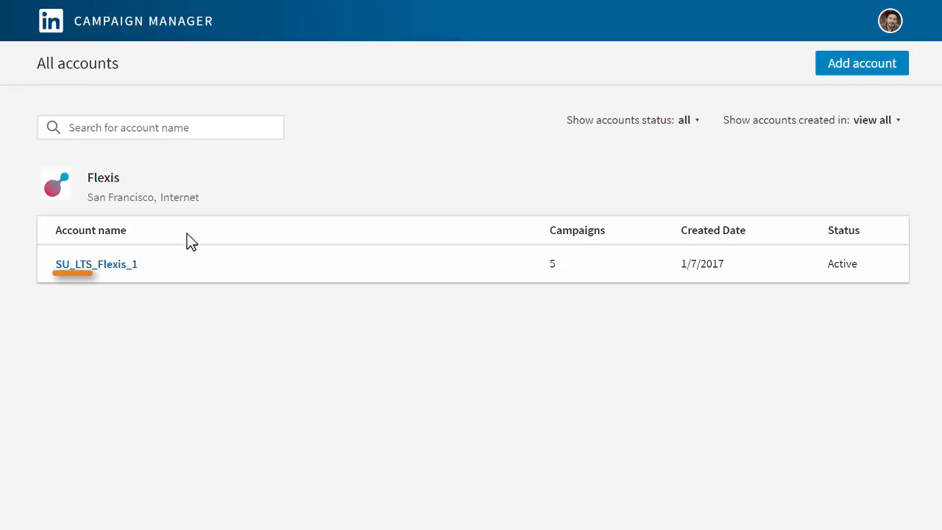
{"action": "left_click", "coordinate": [108, 270]}
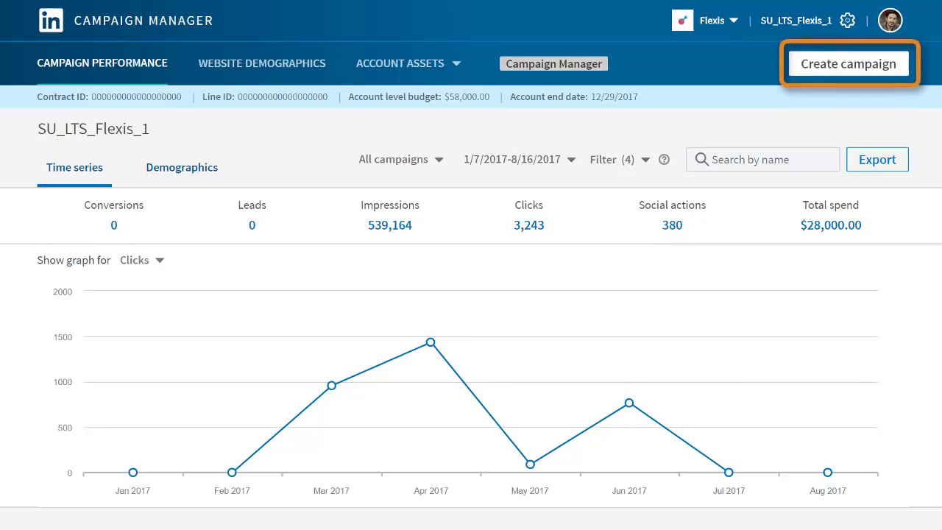
{"action": "left_click", "coordinate": [886, 77]}
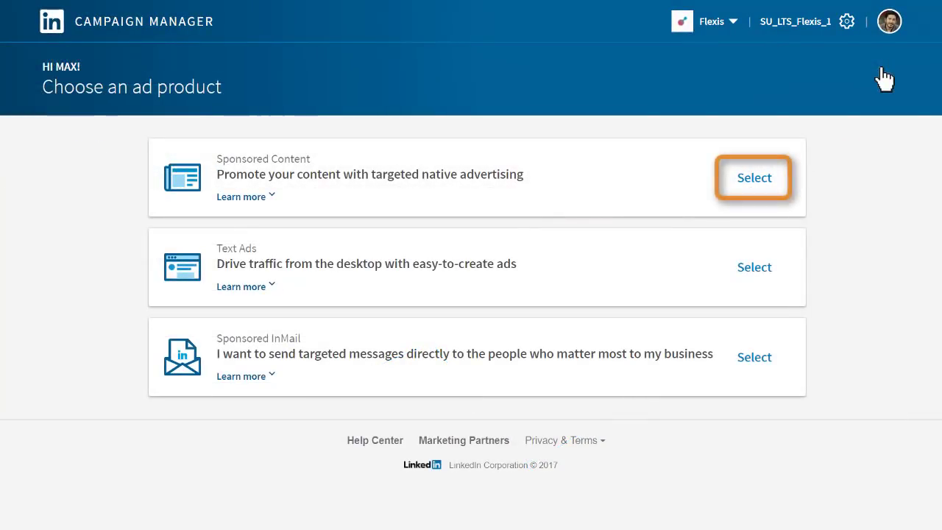
{"action": "left_click", "coordinate": [760, 186]}
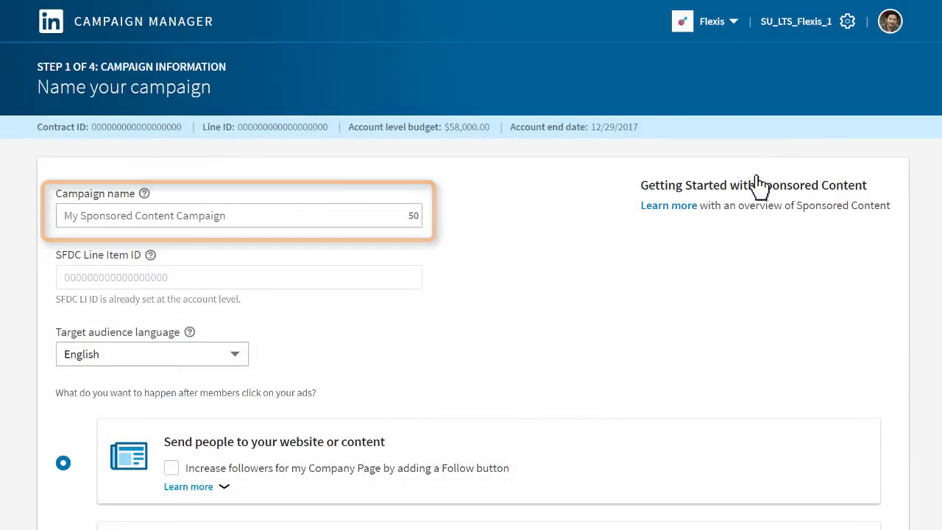
Step: Name the campaign "Software Engineers at Flexis" and choose building a pipeline of talent using LinkedIn Pipeline Builder as its goal
{"action": "left_click", "coordinate": [68, 215]}
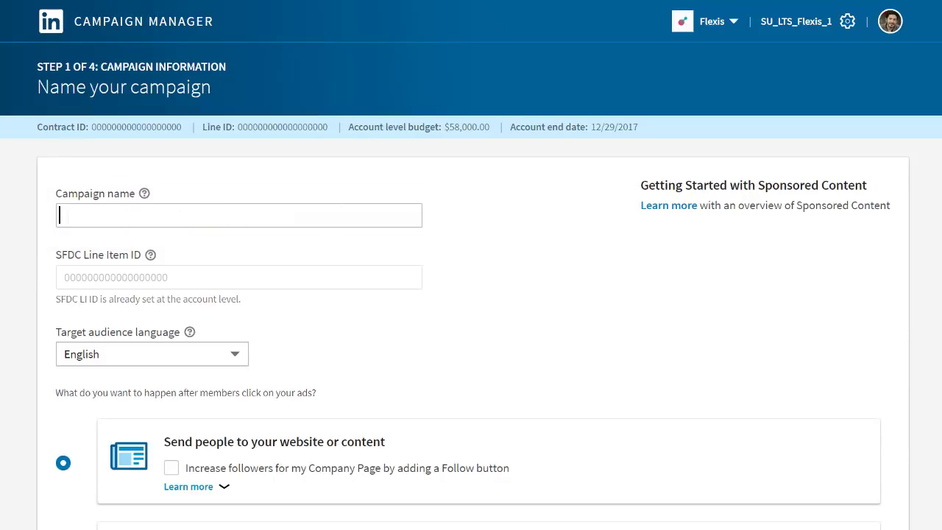
{"action": "type", "text": "Software Engineers at Flexis"}
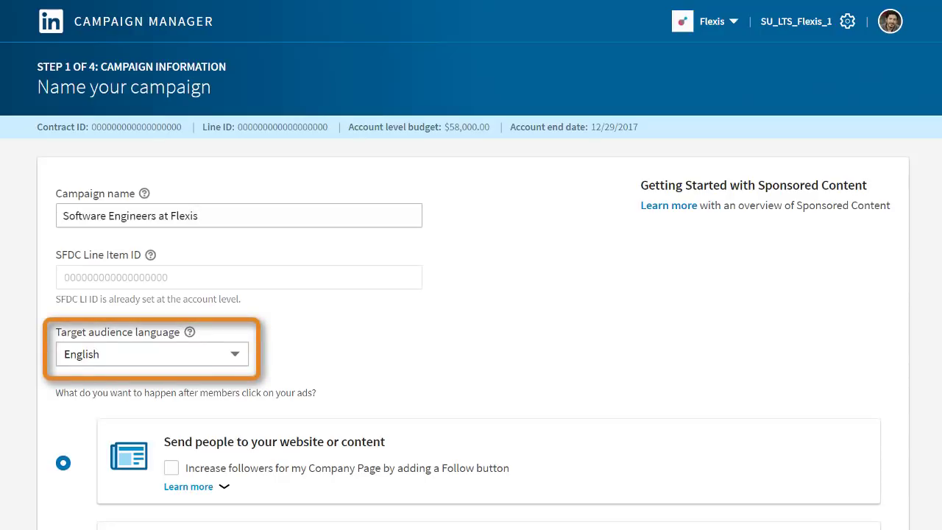
{"action": "scroll", "coordinate": [471, 294], "scroll_direction": "down", "scroll_amount": 1}
{"action": "scroll", "coordinate": [385, 221], "scroll_direction": "down", "scroll_amount": 3}
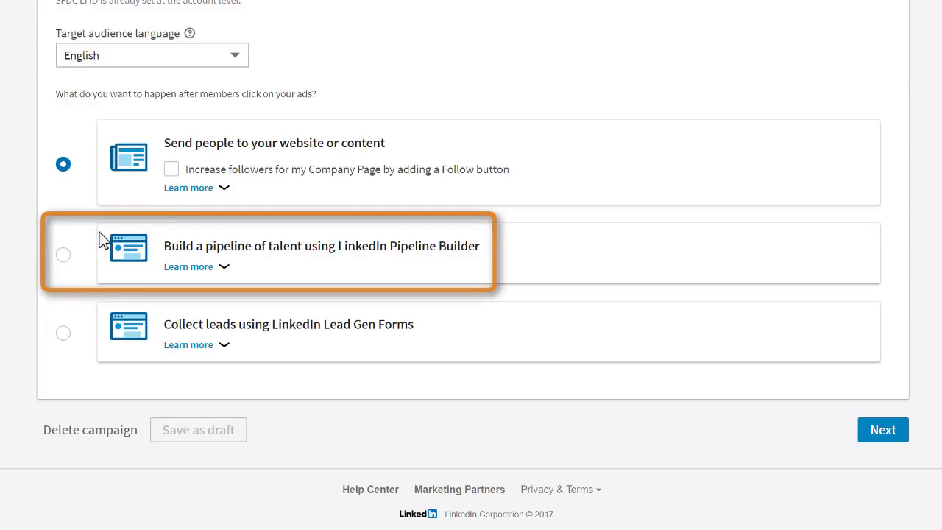
{"action": "left_click", "coordinate": [63, 254]}
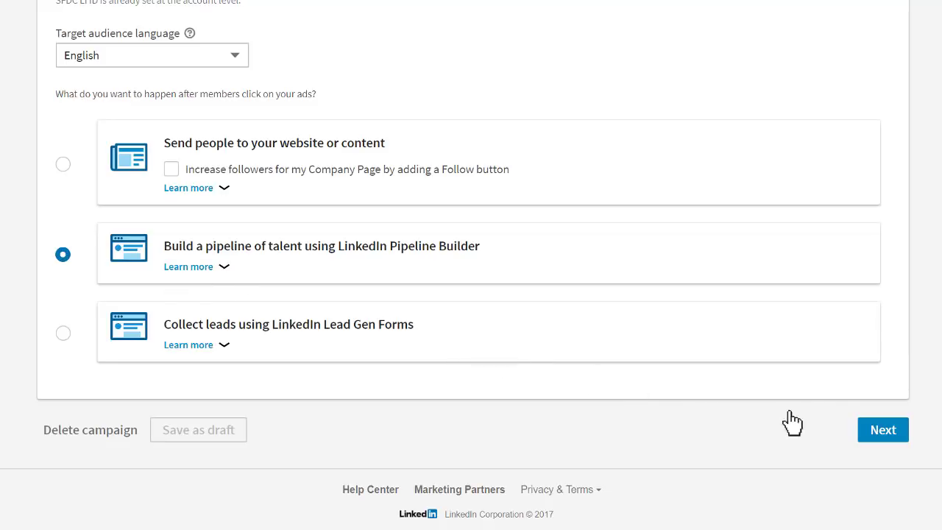
{"action": "left_click", "coordinate": [883, 431]}
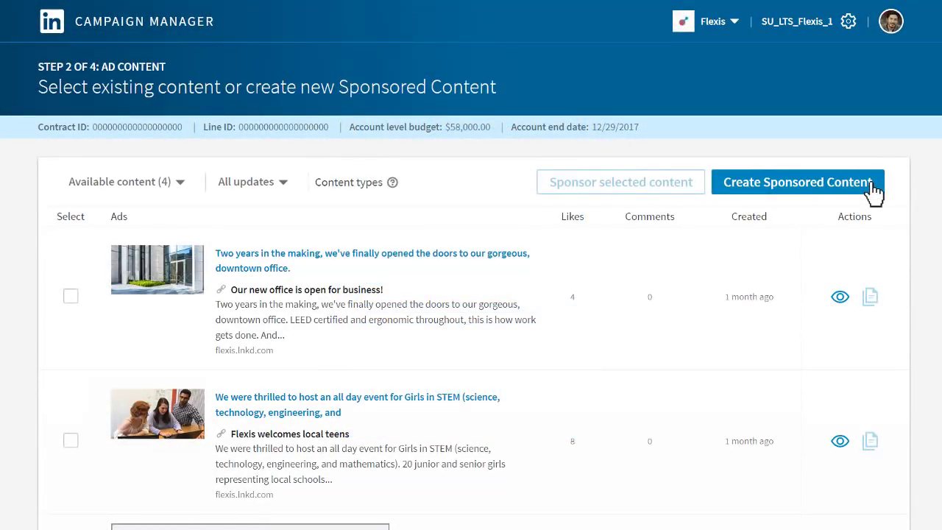
Step: Create the sponsored content "Join our band of rockstar coders" linking to the landing page and sponsor it in the campaign
{"action": "left_click", "coordinate": [873, 190]}
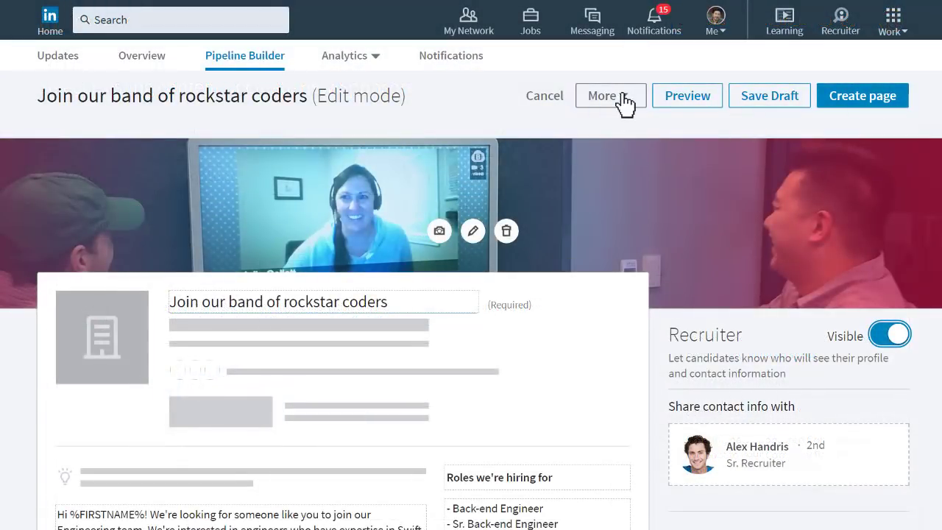
{"action": "left_click", "coordinate": [622, 96]}
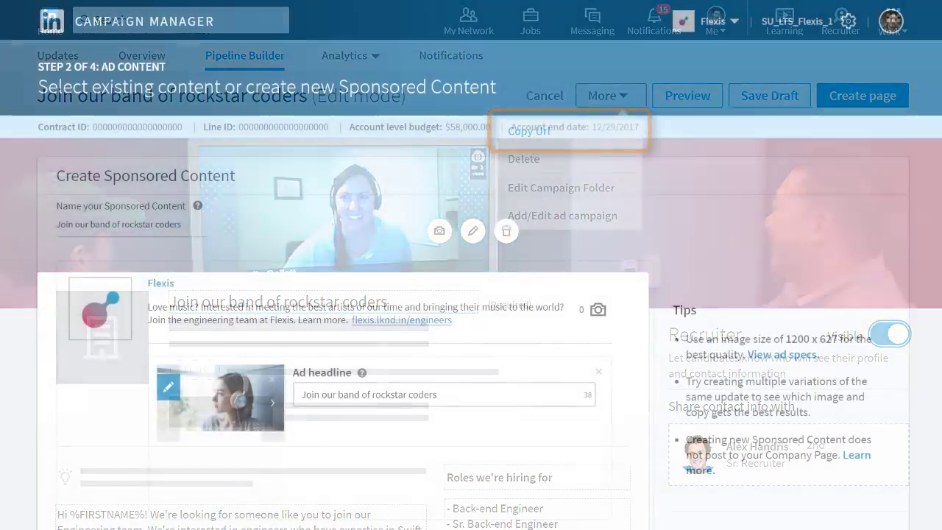
{"action": "scroll", "coordinate": [911, 459], "scroll_direction": "down", "scroll_amount": 3}
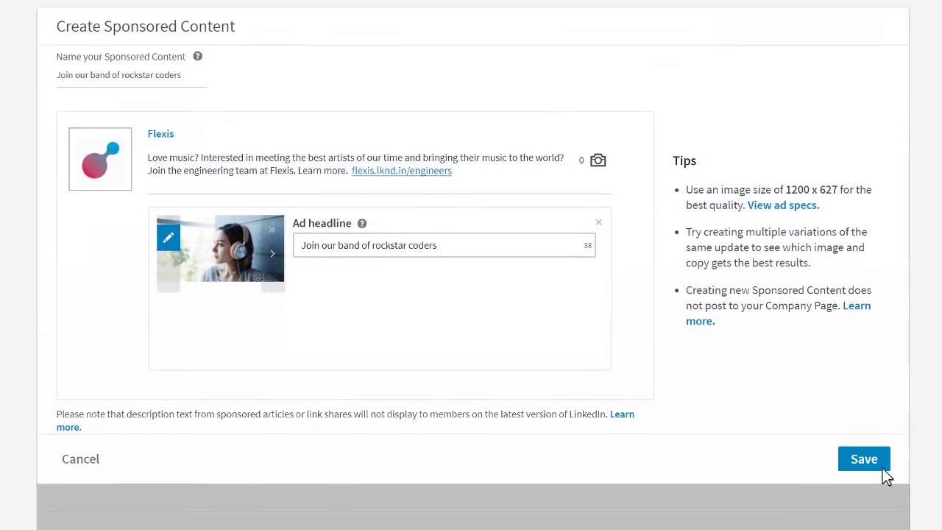
{"action": "left_click", "coordinate": [884, 466]}
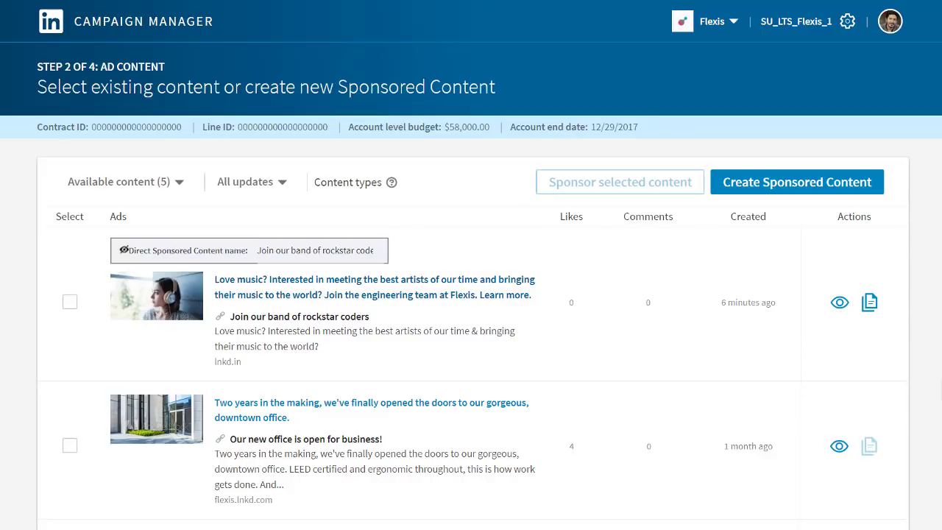
{"action": "left_click", "coordinate": [70, 302]}
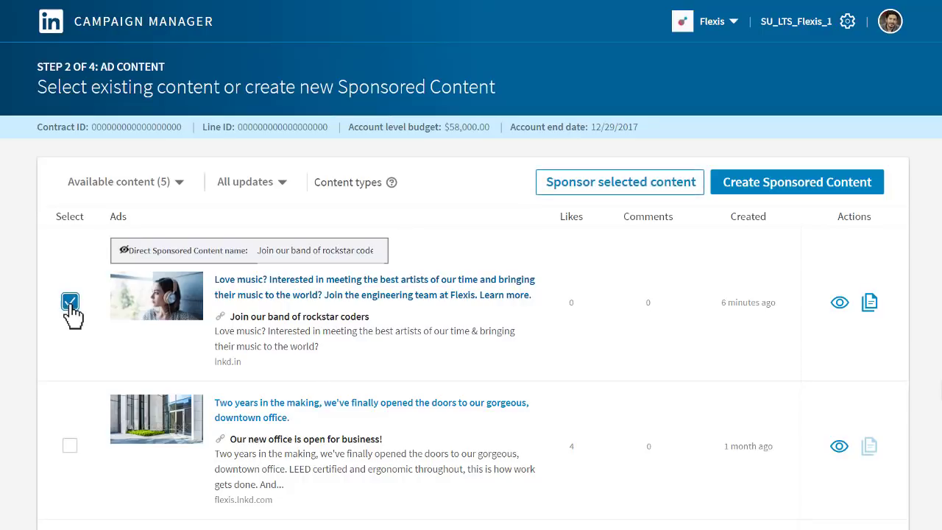
{"action": "left_click", "coordinate": [694, 190]}
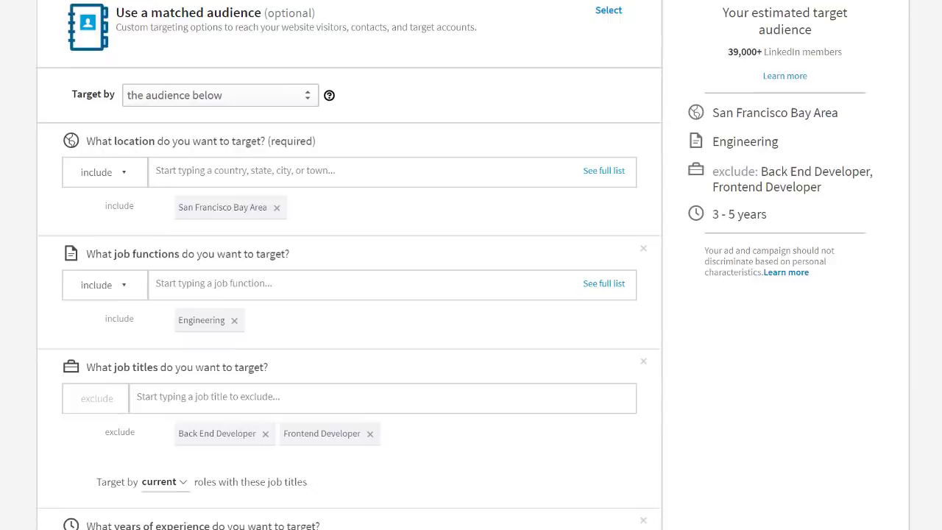
Step: Set the campaign's total budget to 3,000.00
{"action": "scroll", "coordinate": [934, 459], "scroll_direction": "down", "scroll_amount": 10}
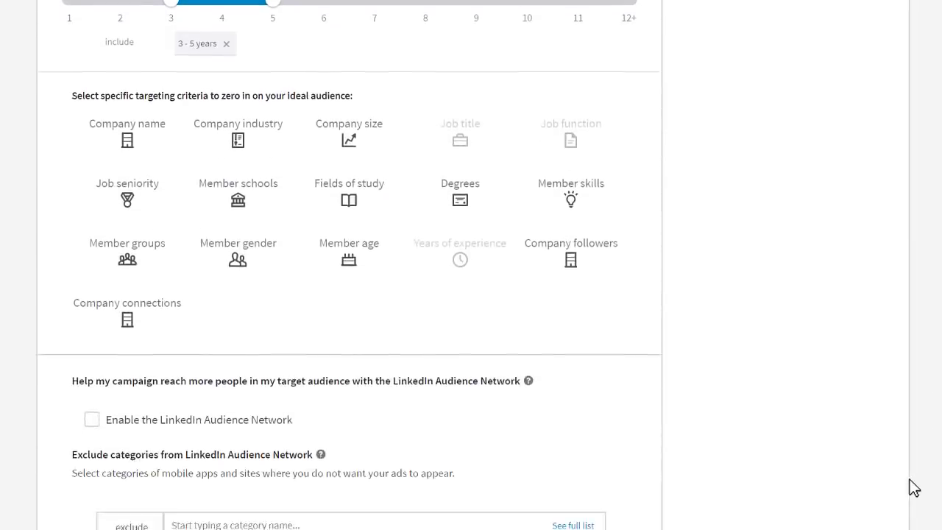
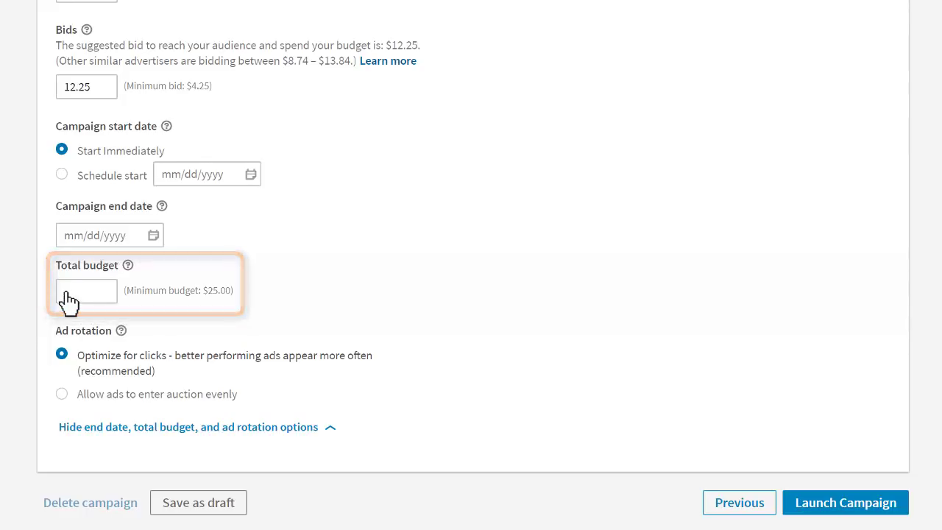
{"action": "left_click", "coordinate": [68, 300]}
{"action": "type", "text": "3,000.00"}
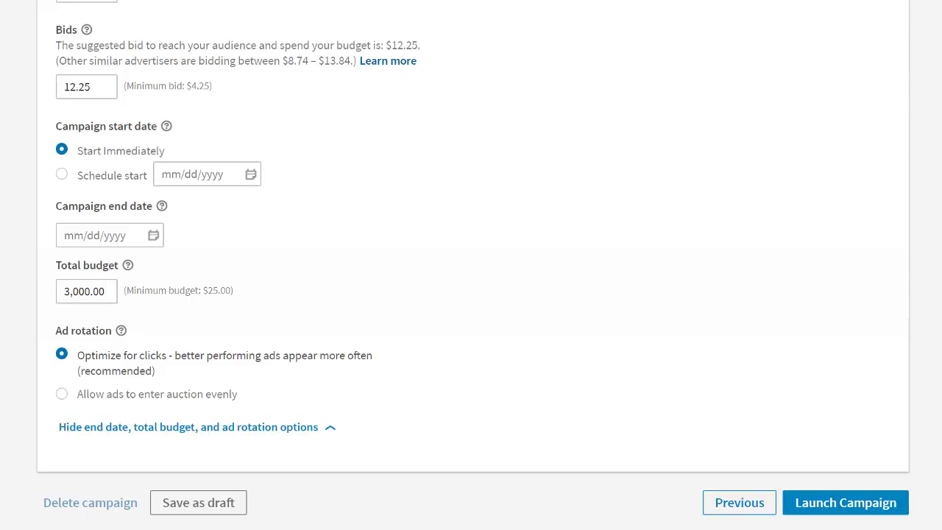
Step: Set the campaign's daily budget to 300.00
{"action": "scroll", "coordinate": [471, 265], "scroll_direction": "up", "scroll_amount": 2}
{"action": "scroll", "coordinate": [471, 265], "scroll_direction": "up", "scroll_amount": 5}
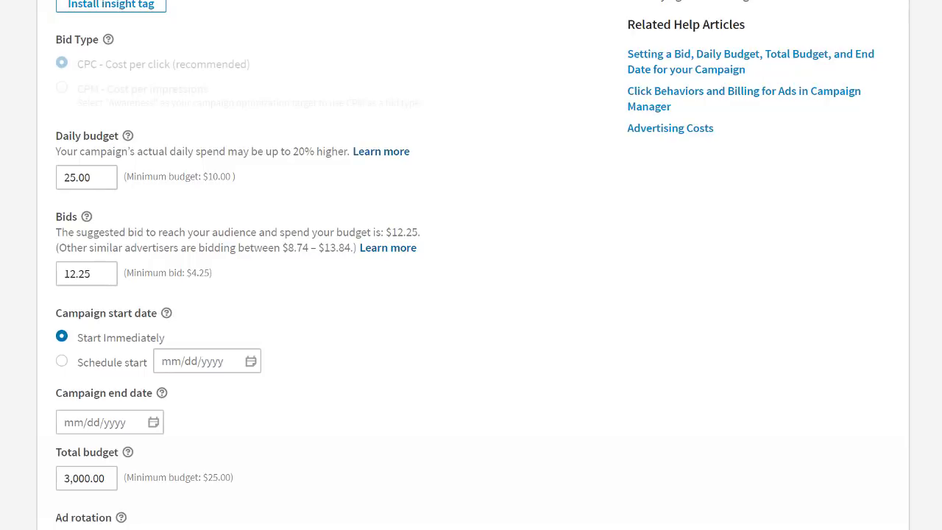
{"action": "double_click", "coordinate": [73, 180]}
{"action": "key", "text": "BackSpace"}
{"action": "type", "text": "300.00"}
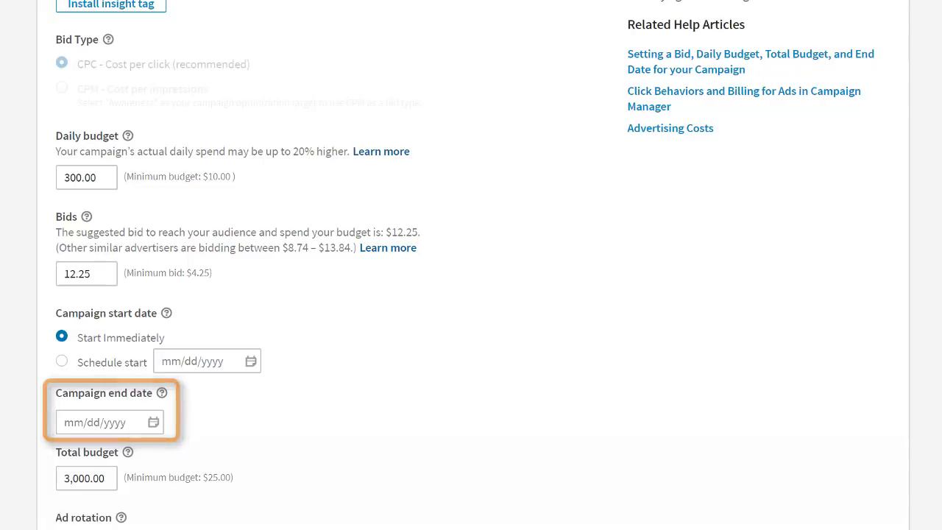
{"action": "scroll", "coordinate": [471, 265], "scroll_direction": "down", "scroll_amount": 3}
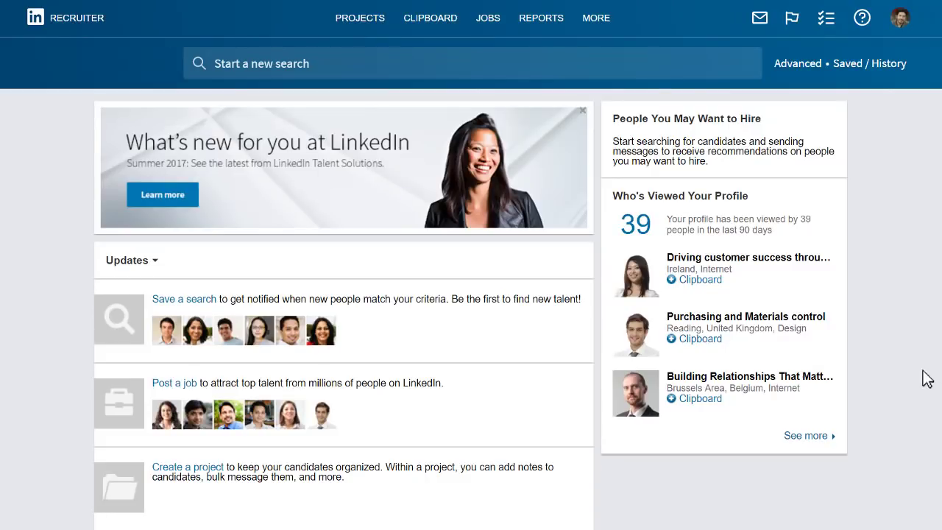
Step: Switch to LinkedIn Recruiter and open the "Software Engineers at Flexis" campaign's responses
{"action": "mouse_move", "coordinate": [618, 26]}
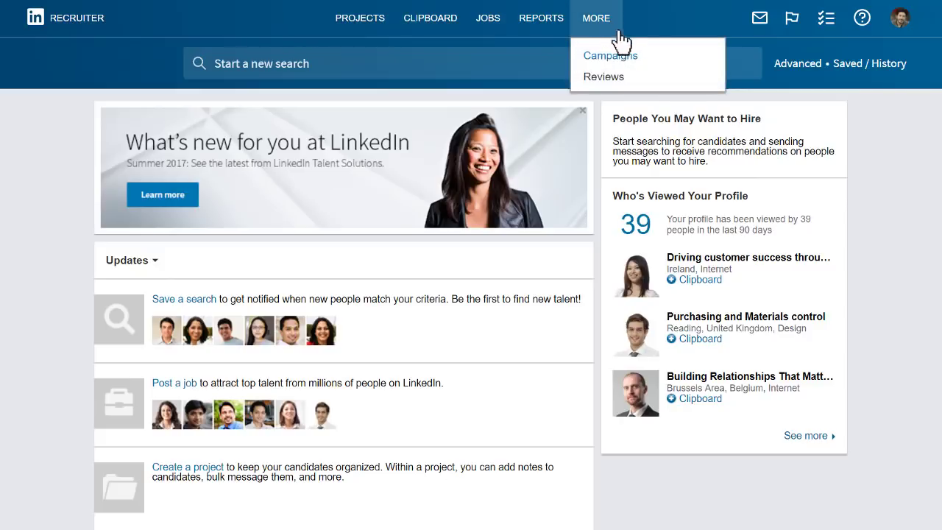
{"action": "left_click", "coordinate": [632, 57]}
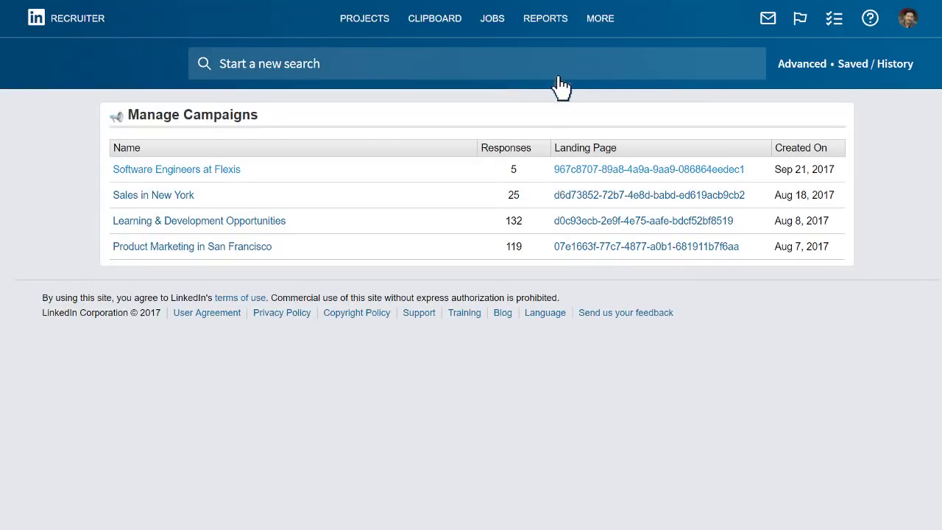
{"action": "left_click", "coordinate": [220, 177]}
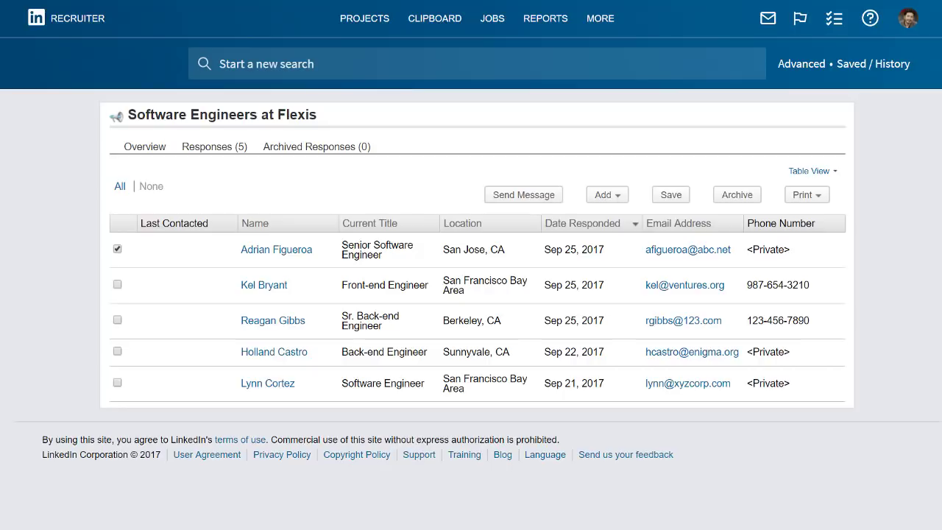
Step: View the campaign's responses in List View and return them to Table View
{"action": "left_click", "coordinate": [810, 175]}
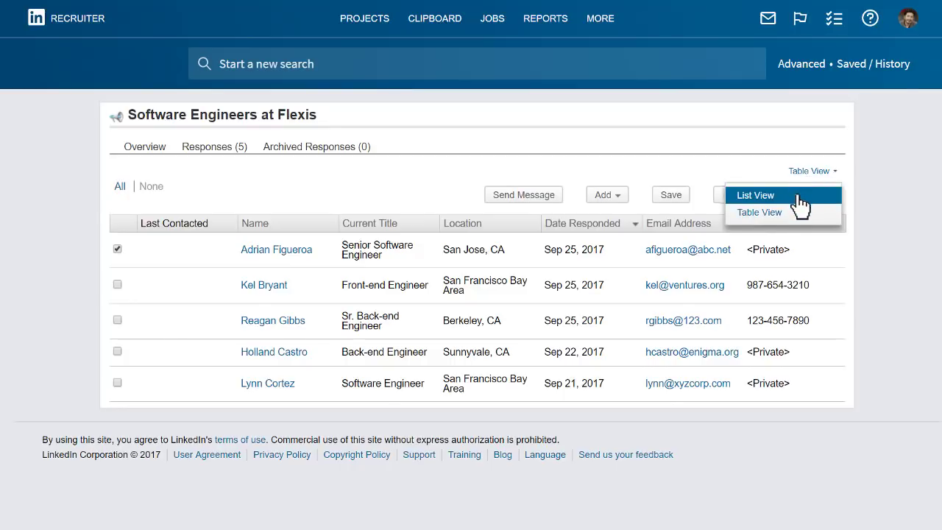
{"action": "left_click", "coordinate": [800, 199]}
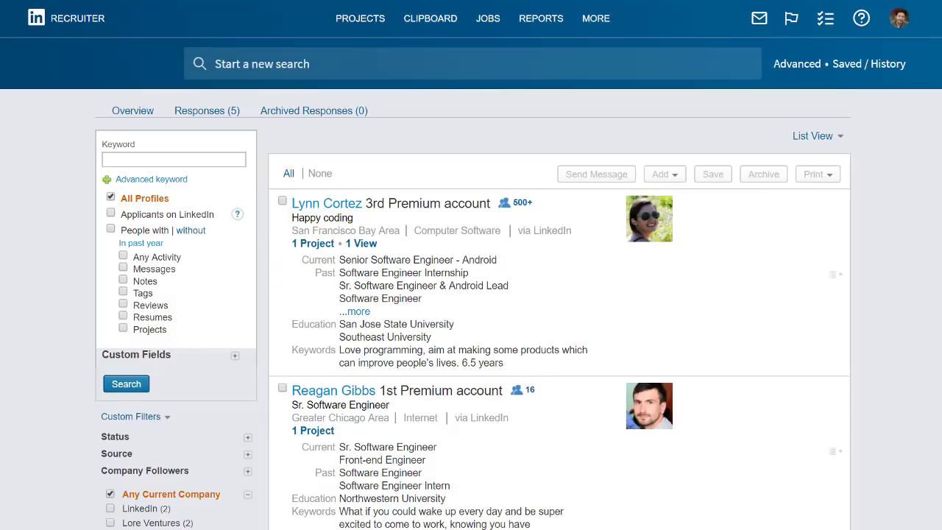
{"action": "left_click", "coordinate": [838, 145]}
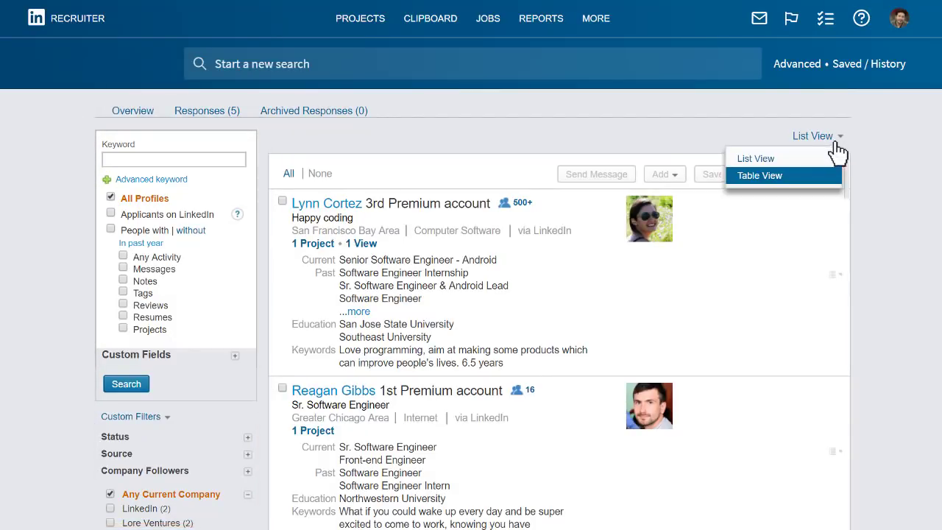
{"action": "left_click", "coordinate": [802, 178]}
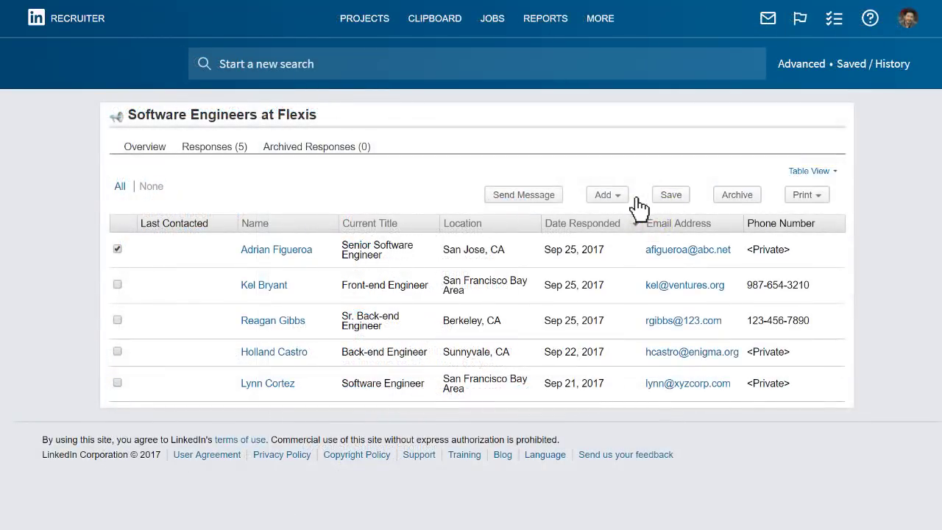
Step: Save all of the campaign's responses to a new project named "Software Engineers at Flexis" and archive them
{"action": "left_click", "coordinate": [618, 197]}
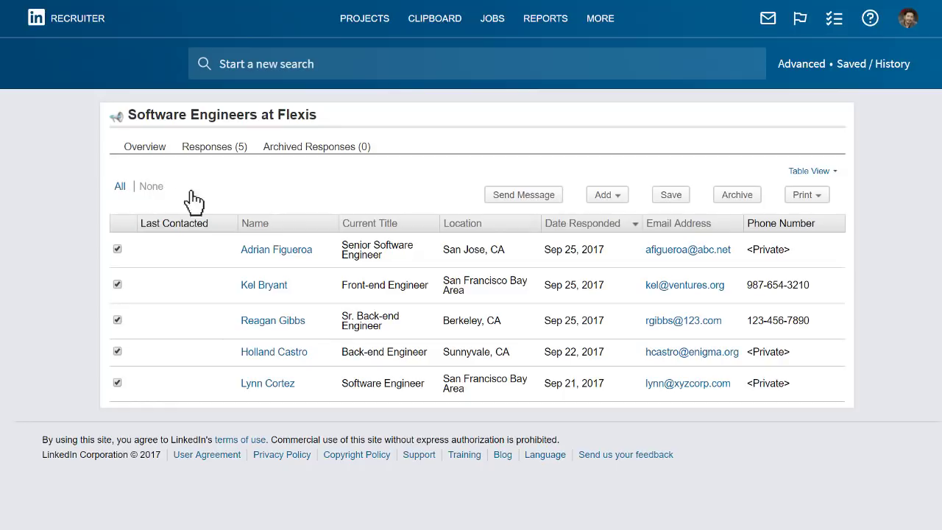
{"action": "left_click", "coordinate": [684, 206]}
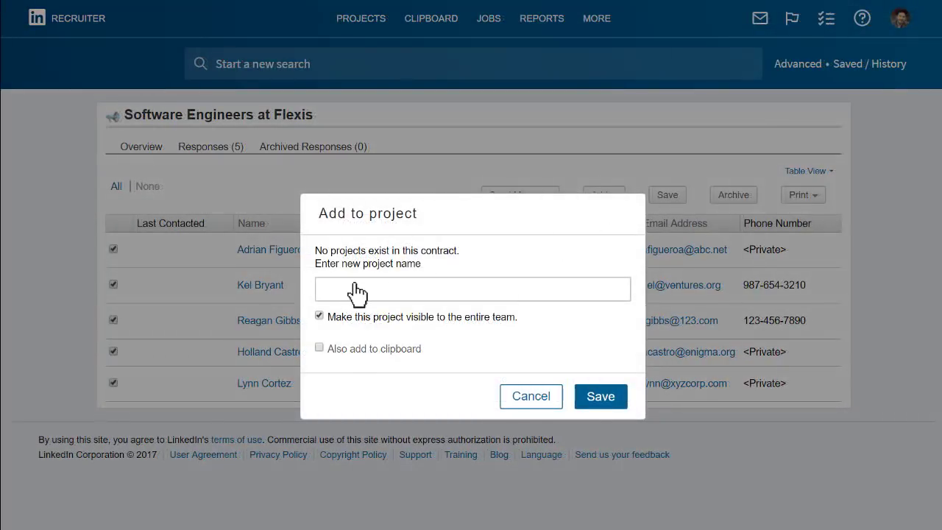
{"action": "left_click", "coordinate": [328, 300]}
{"action": "type", "text": "Software Engineers at Flexis"}
{"action": "left_click", "coordinate": [618, 400]}
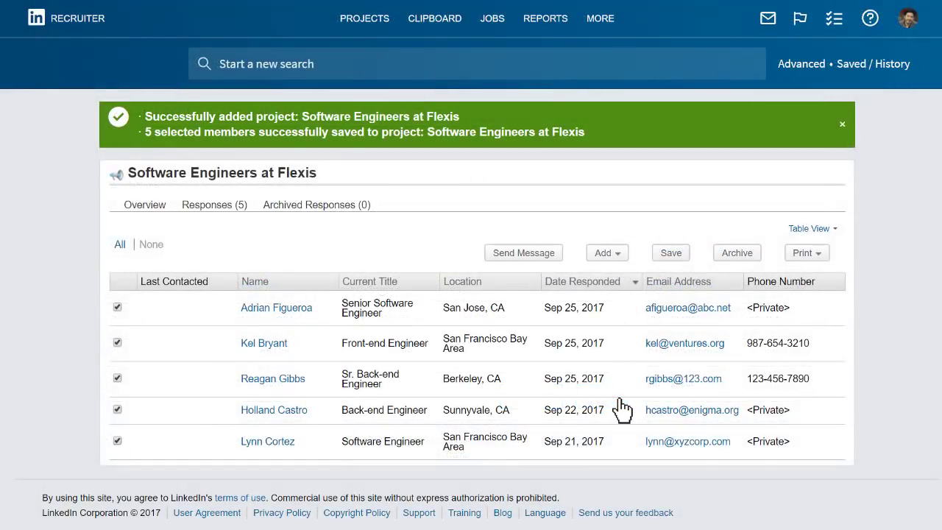
{"action": "left_click", "coordinate": [753, 252]}
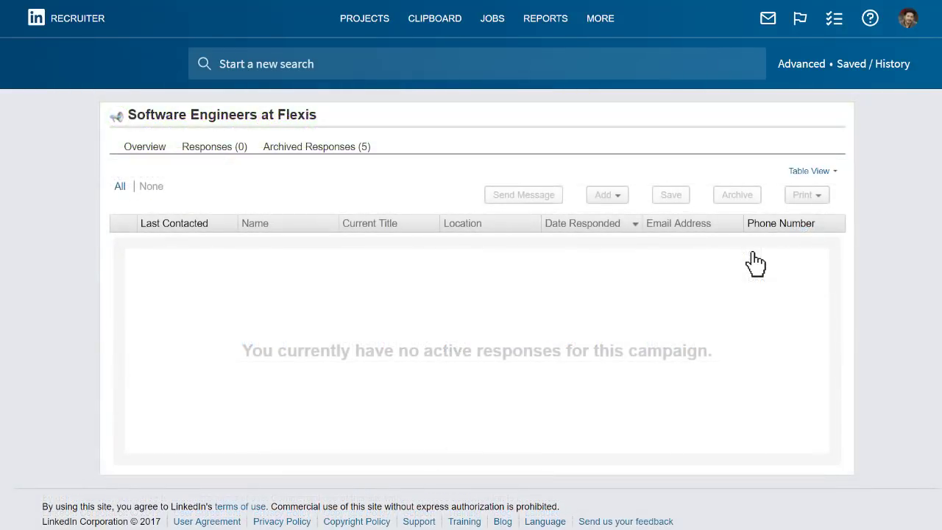